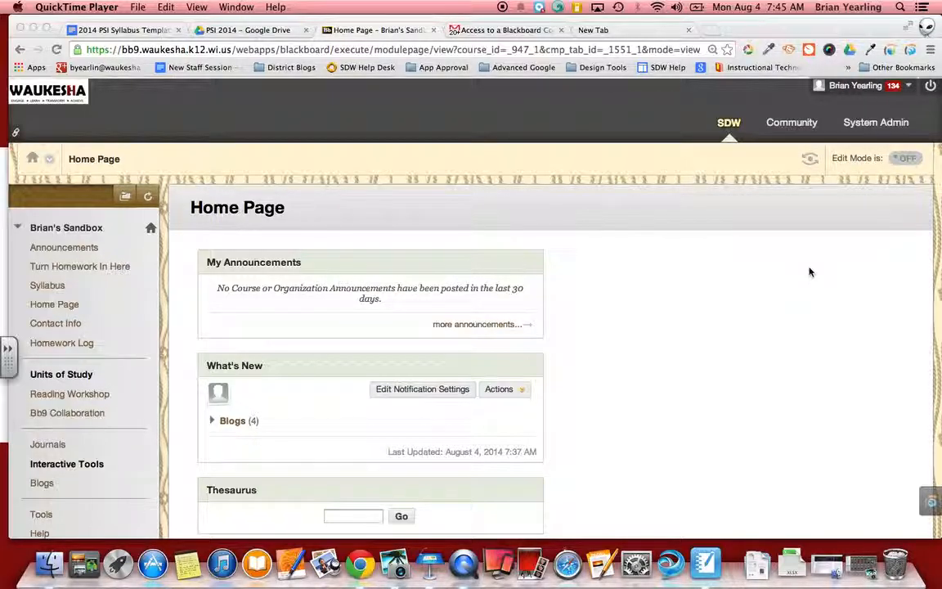
Step: Open the Reading Workshop content area of the sandbox course
scroll(536, 262, down, 4)
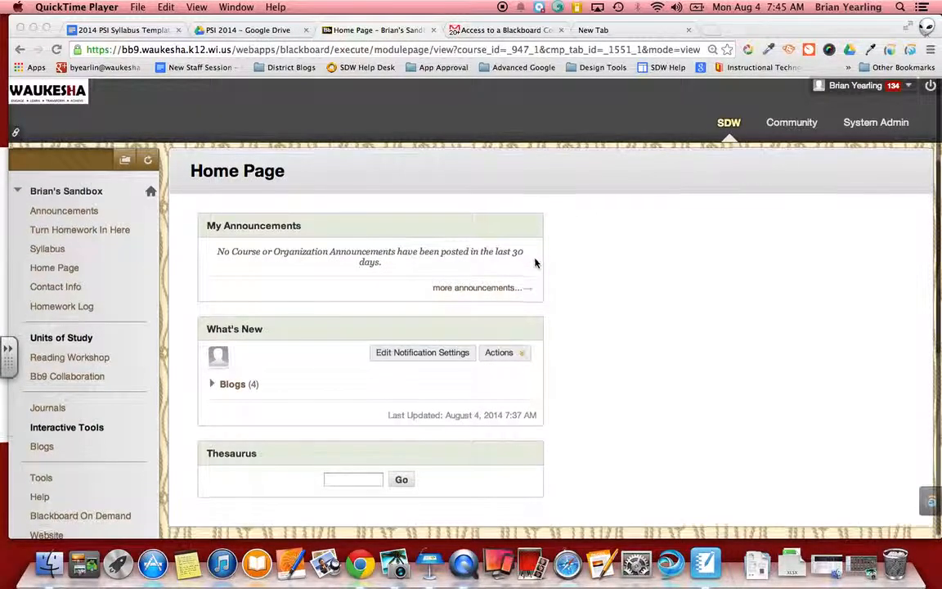
scroll(536, 261, down, 5)
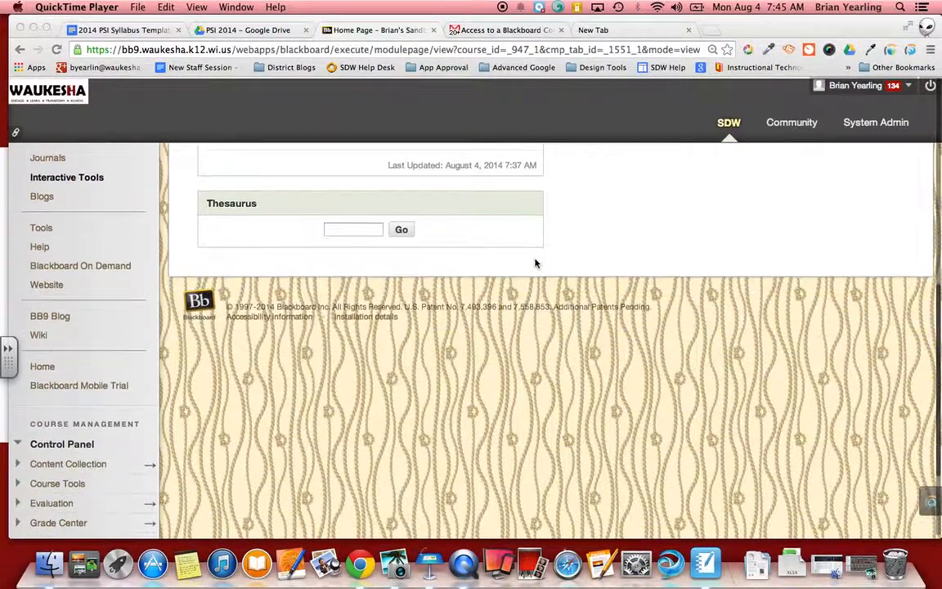
scroll(536, 262, up, 10)
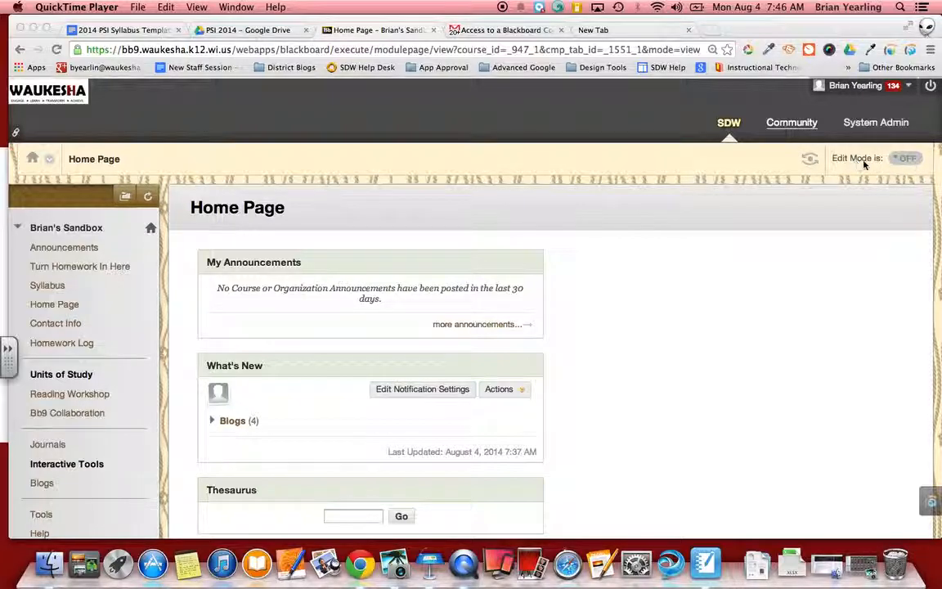
scroll(769, 206, down, 10)
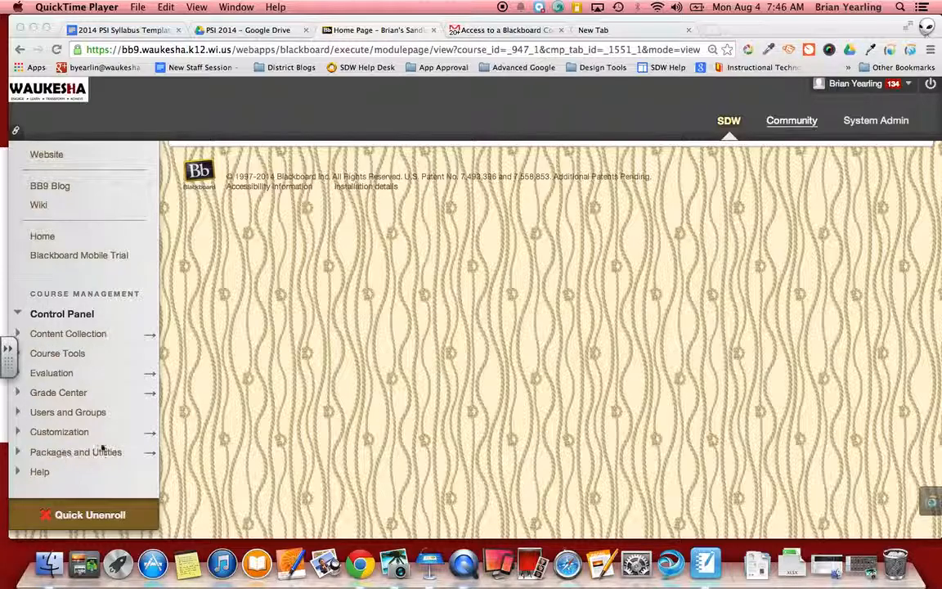
scroll(96, 360, up, 10)
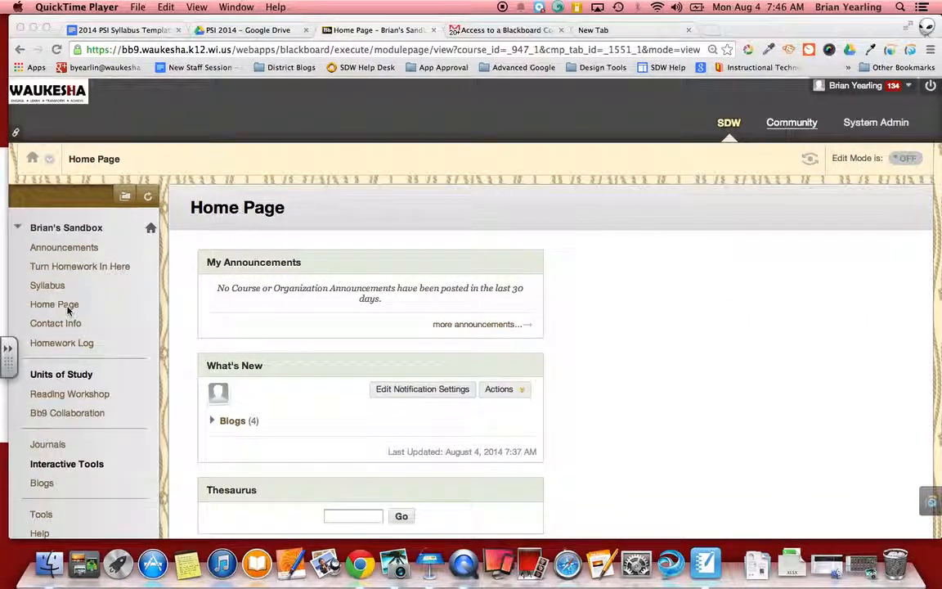
scroll(68, 309, down, 5)
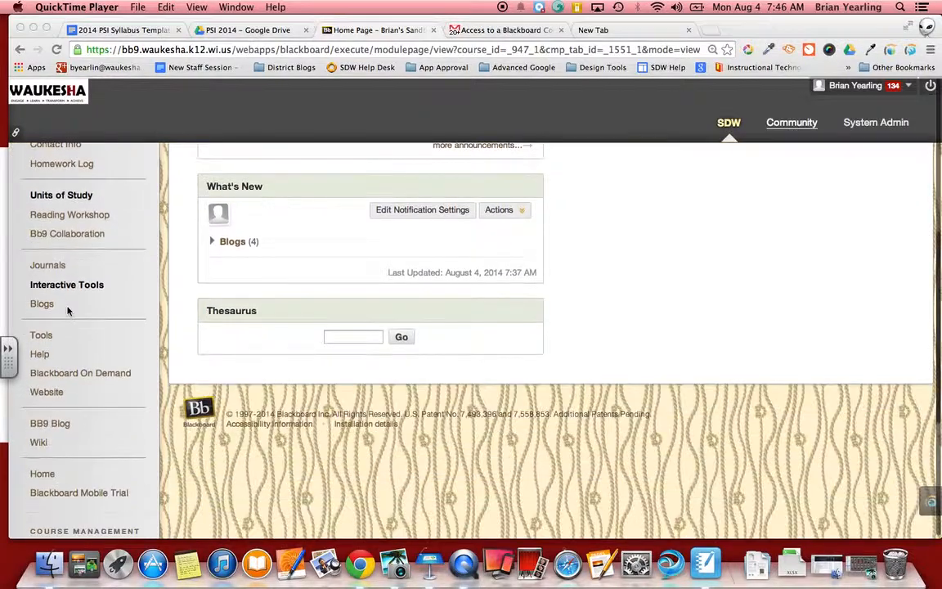
click(54, 218)
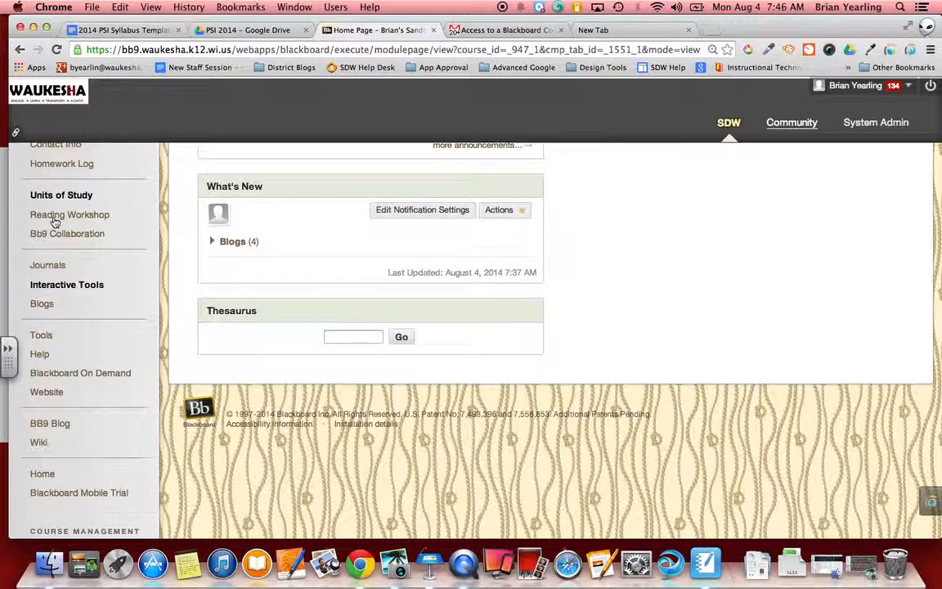
click(54, 217)
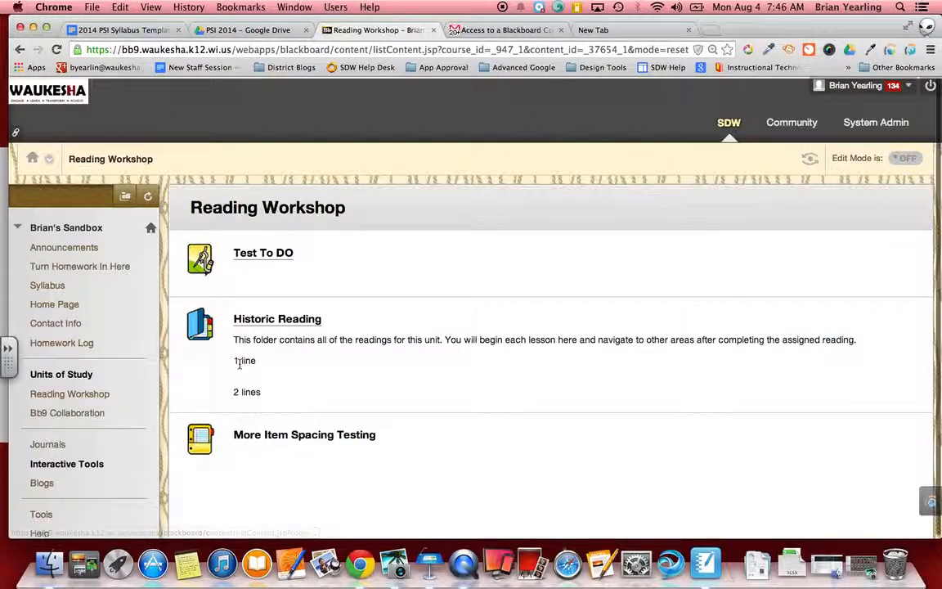
Step: Look through the Reading Workshop items, visit the Historic Reading folder and its Unit 1 Information subfolder, and return to Reading Workshop
scroll(239, 368, down, 5)
scroll(240, 368, up, 5)
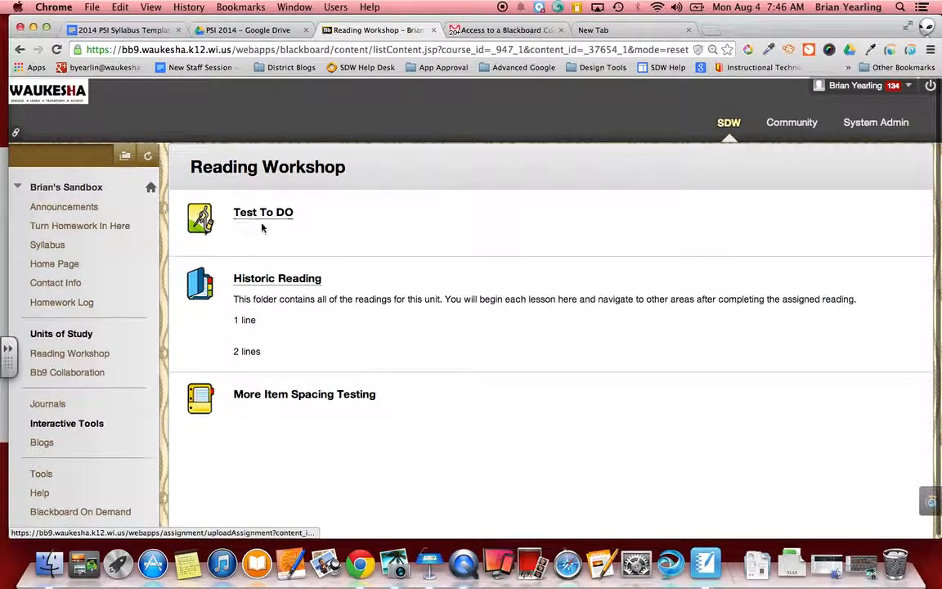
click(269, 279)
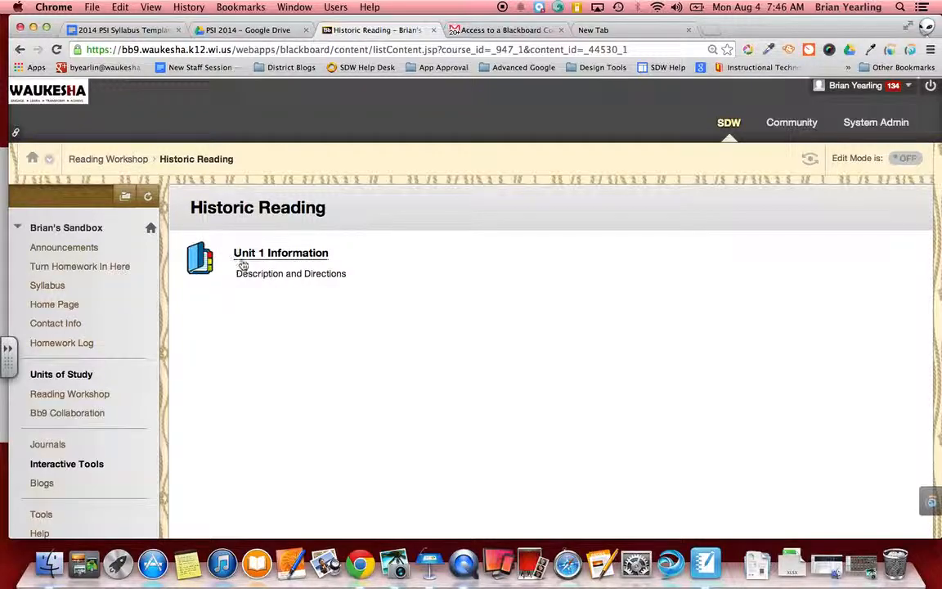
click(252, 256)
click(19, 49)
click(19, 49)
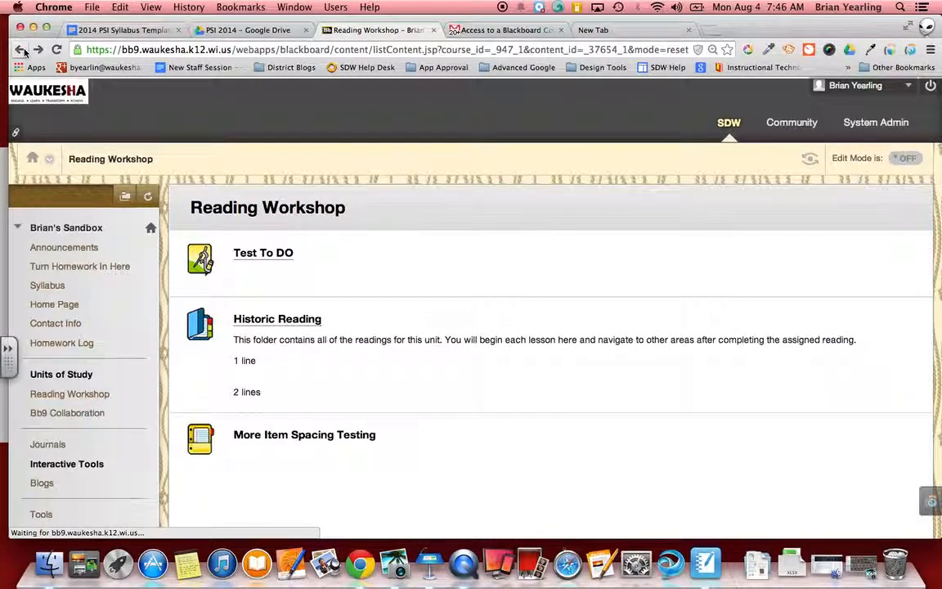
scroll(224, 281, down, 5)
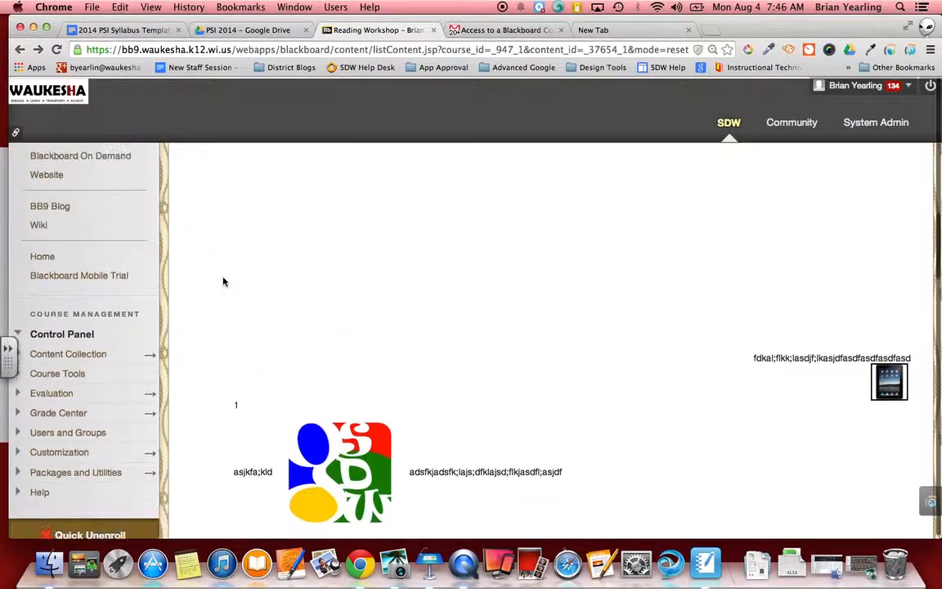
scroll(224, 281, up, 5)
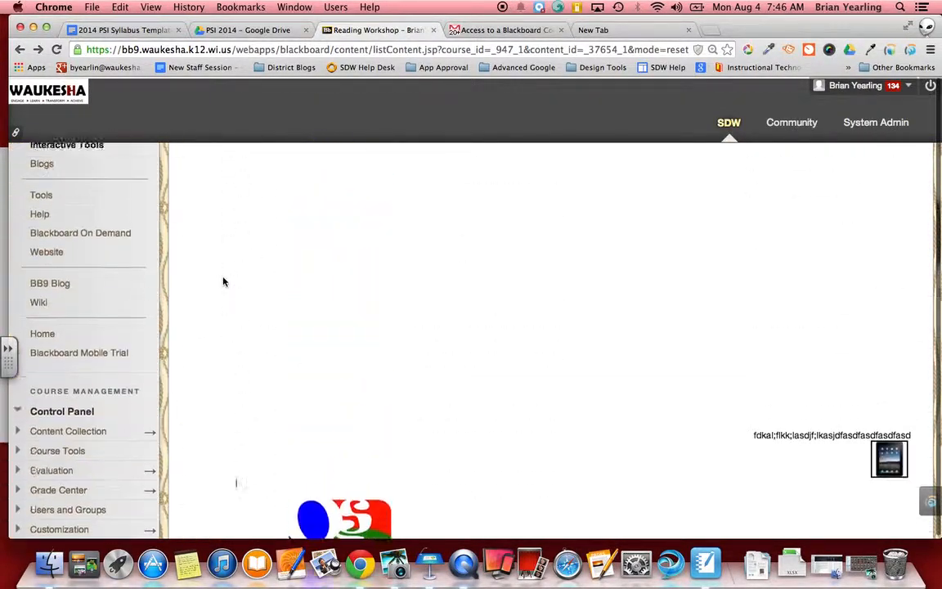
scroll(223, 281, up, 3)
scroll(223, 281, up, 6)
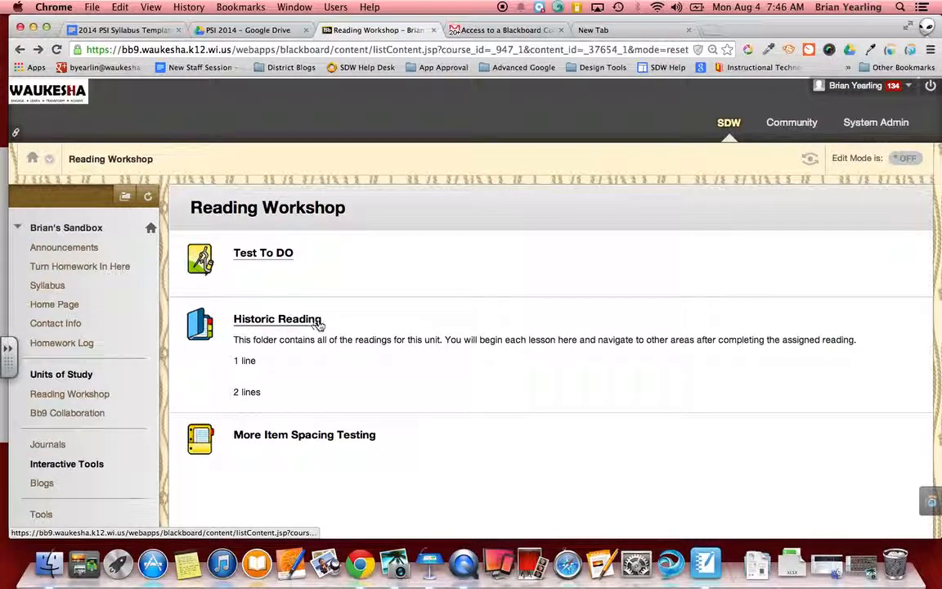
Step: Turn on Edit Mode and inspect the actions offered for Test To DO, Historic Reading and More Item Spacing Testing
click(907, 159)
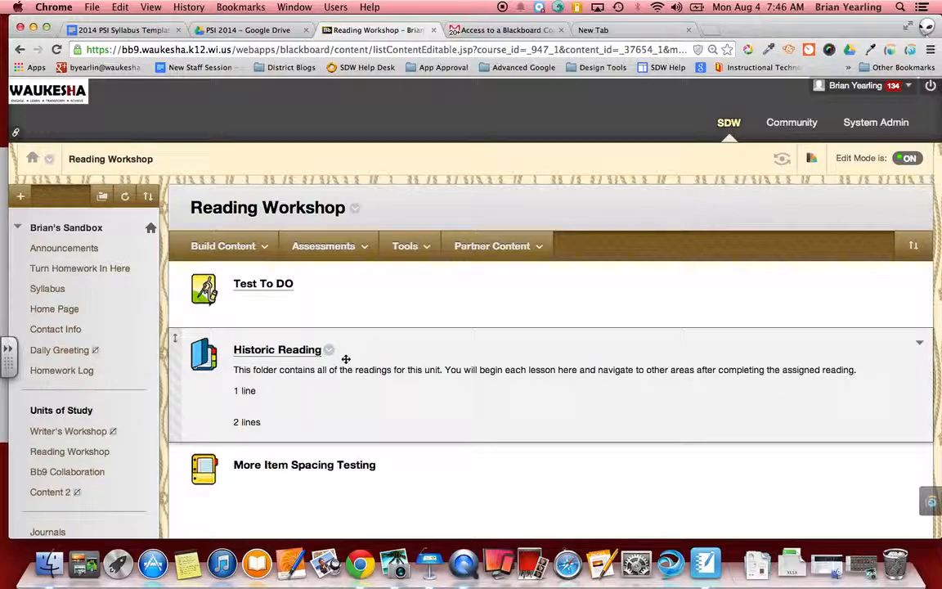
click(238, 246)
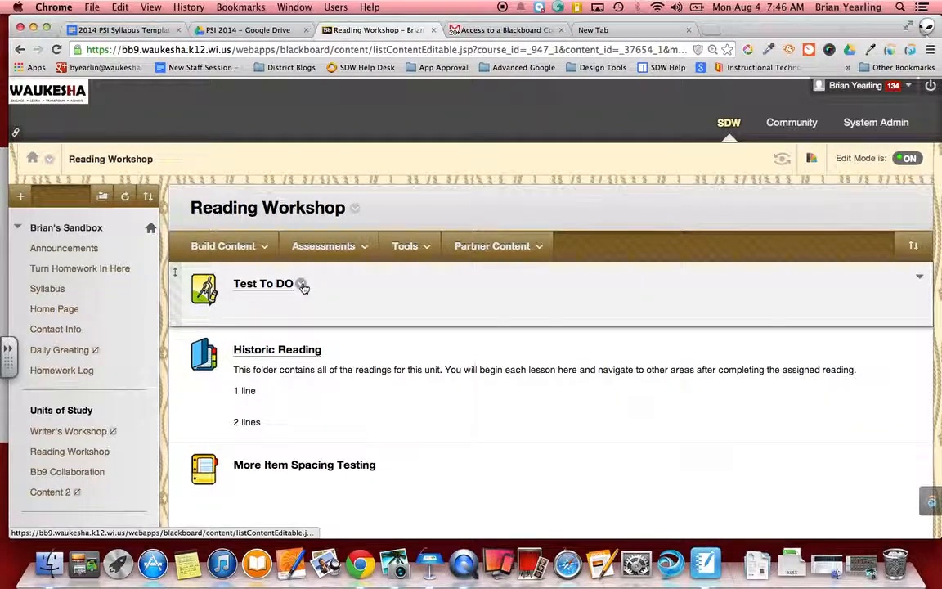
click(302, 285)
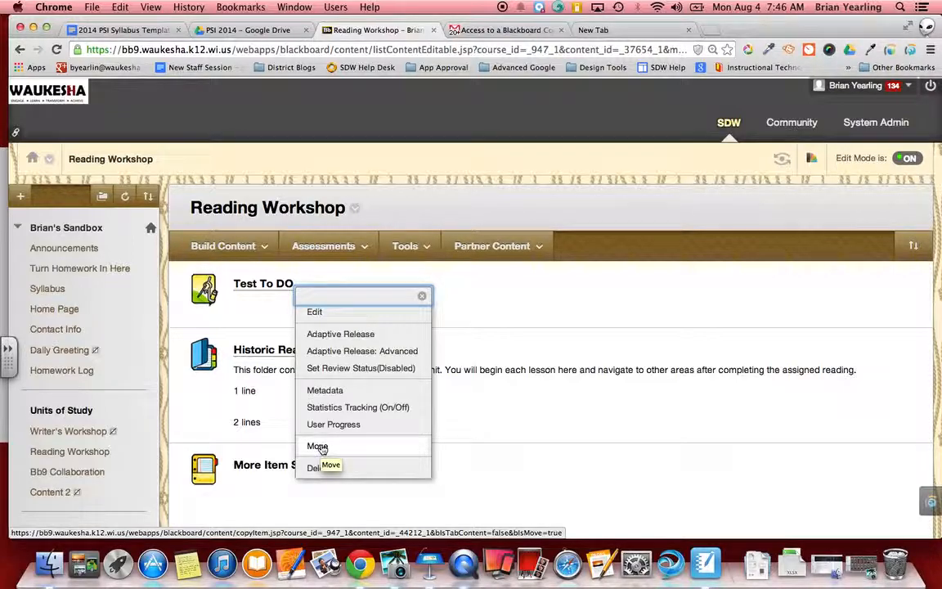
click(632, 290)
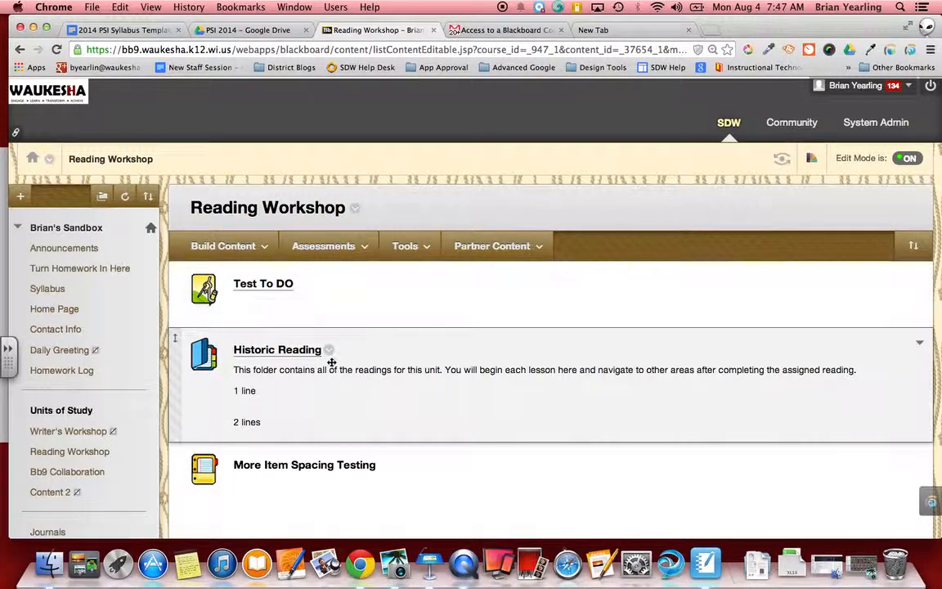
click(329, 350)
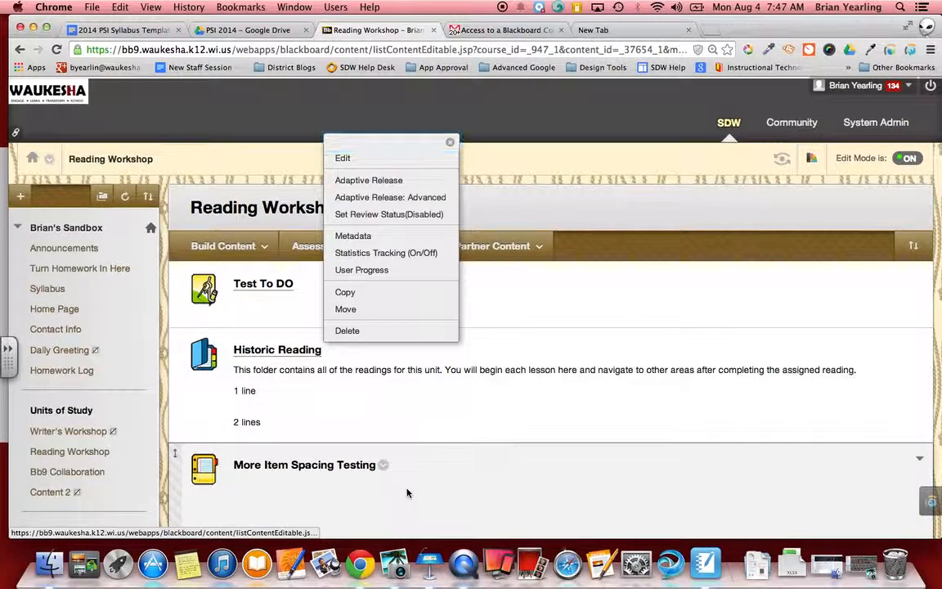
click(385, 472)
click(384, 472)
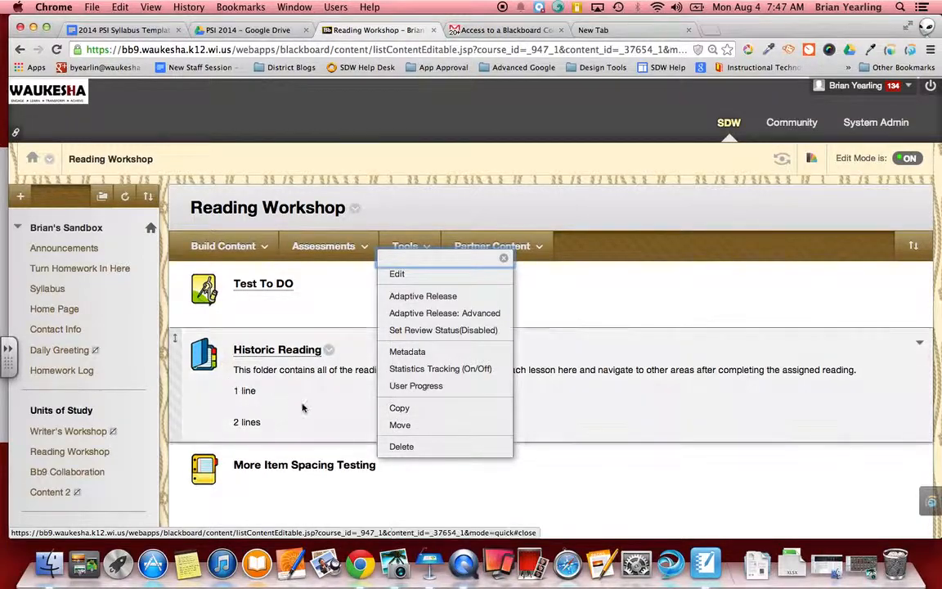
click(330, 350)
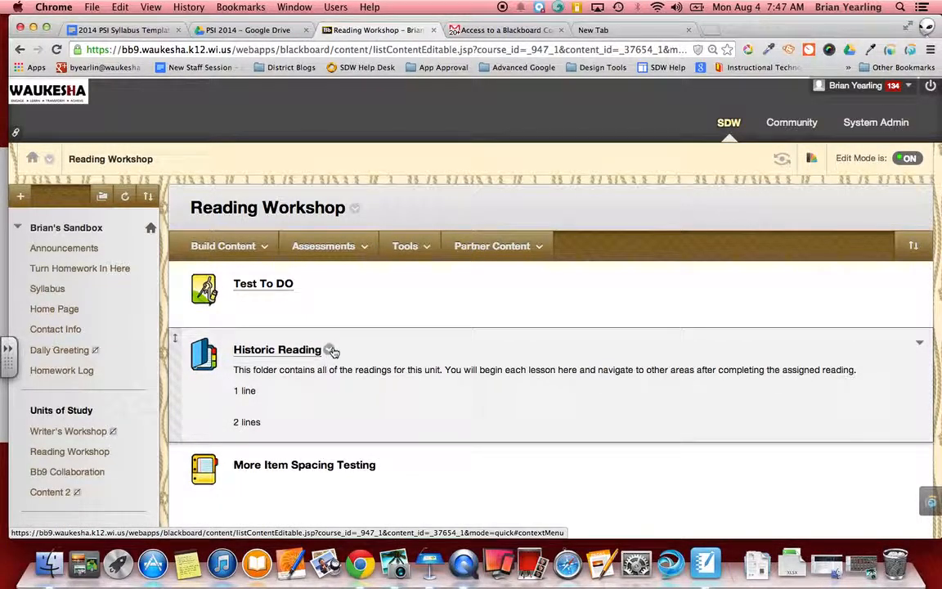
Step: Start copying the Historic Reading folder and set the teacher's own non-demo PSI course as the destination course
click(331, 350)
click(385, 291)
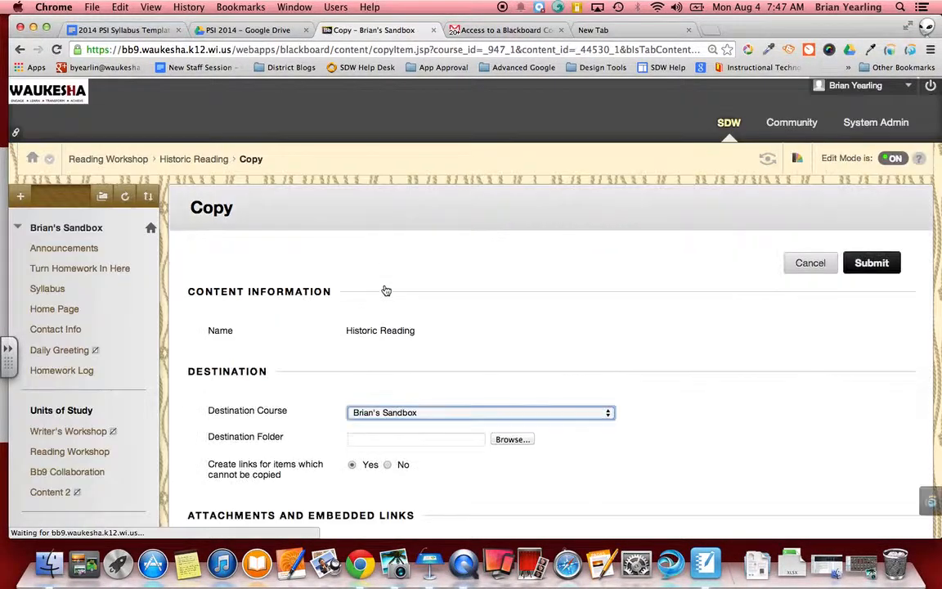
scroll(472, 385, down, 3)
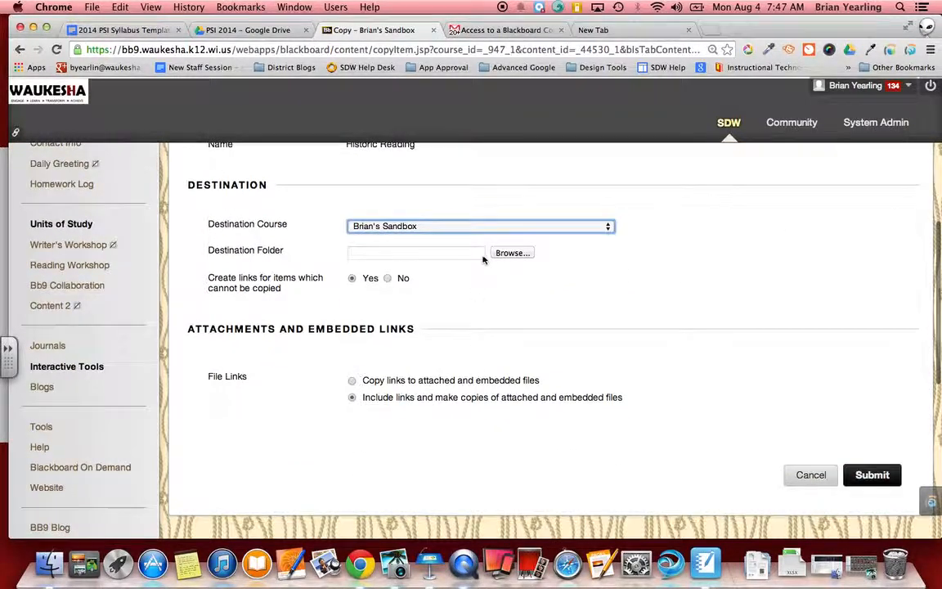
click(504, 226)
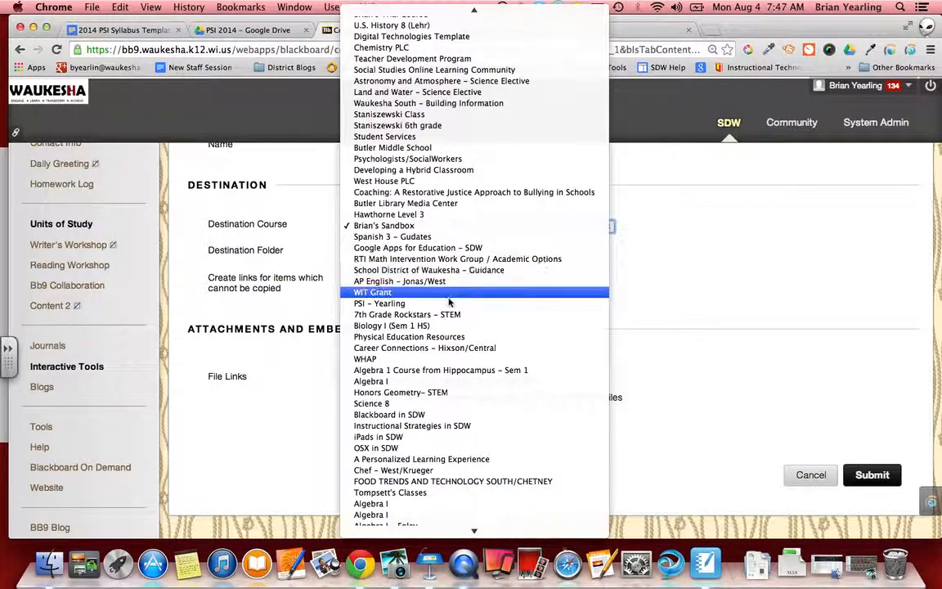
scroll(430, 172, down, 5)
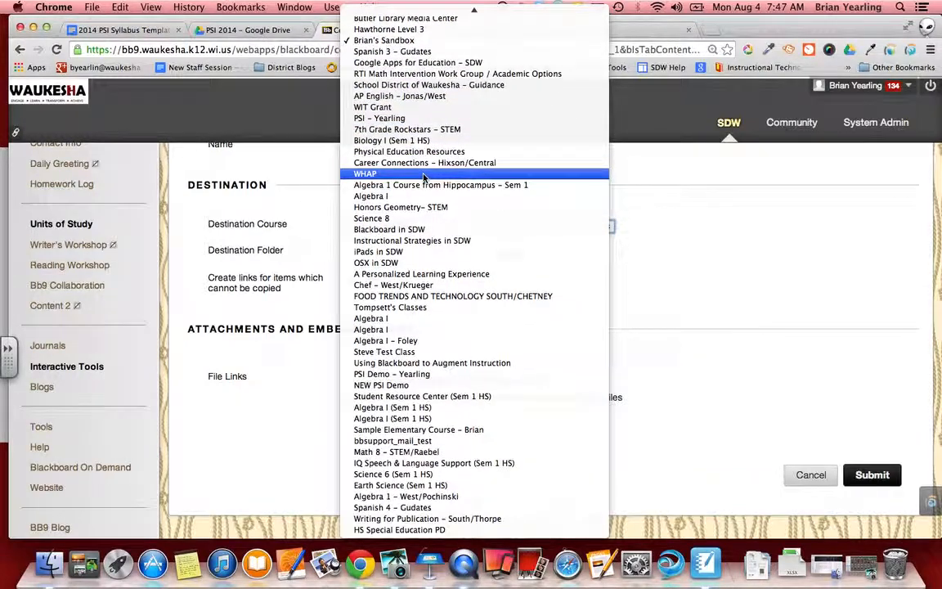
scroll(422, 177, up, 1)
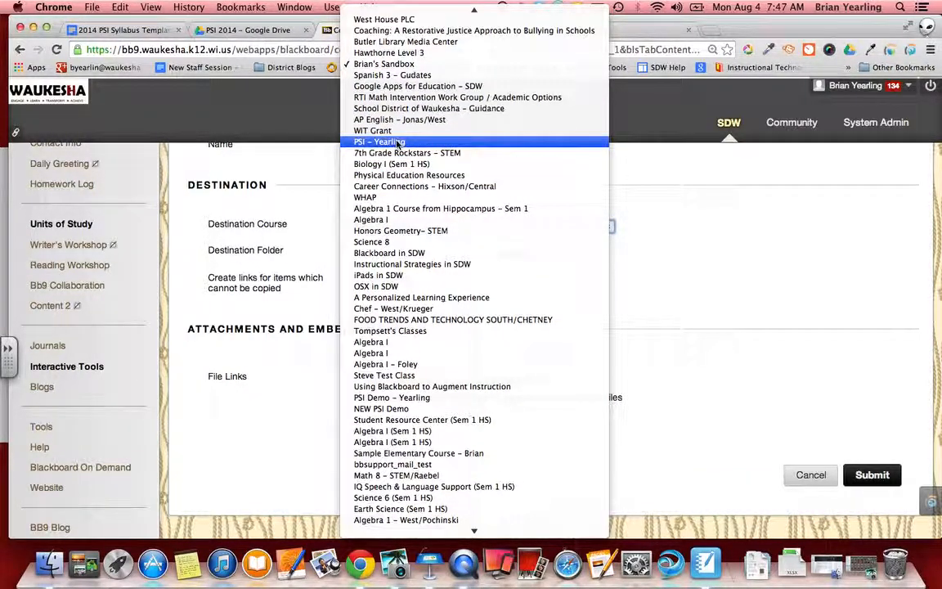
click(395, 142)
Step: Choose Unit 1 Information inside Personal Safety unit overview as the destination folder and submit the copy
click(518, 254)
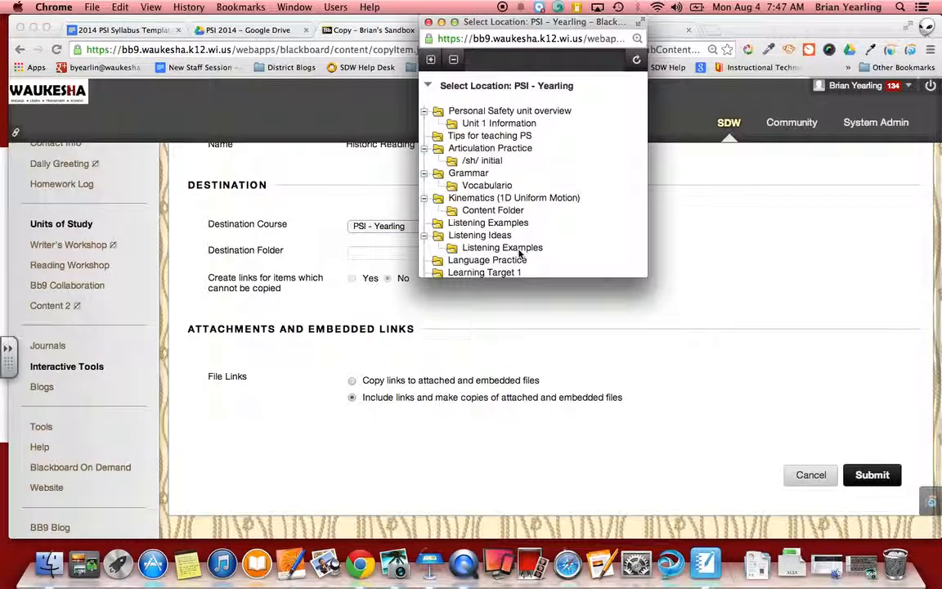
scroll(519, 254, down, 5)
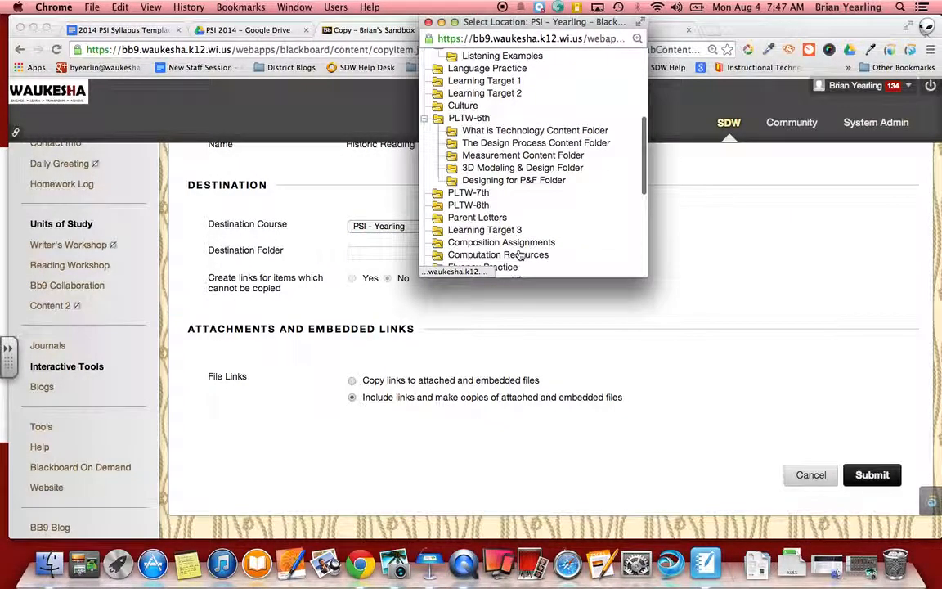
scroll(518, 255, down, 5)
scroll(519, 255, up, 7)
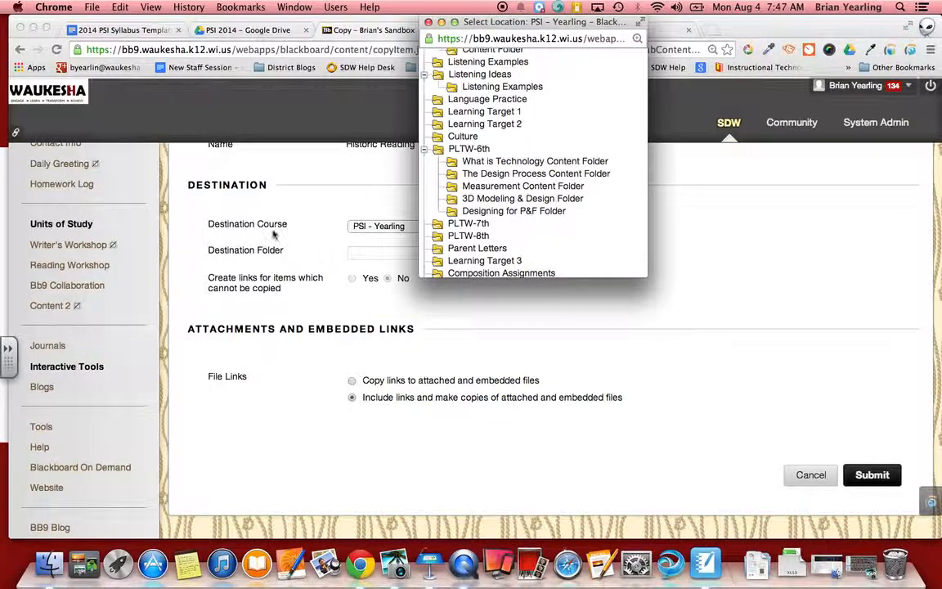
scroll(505, 183, up, 6)
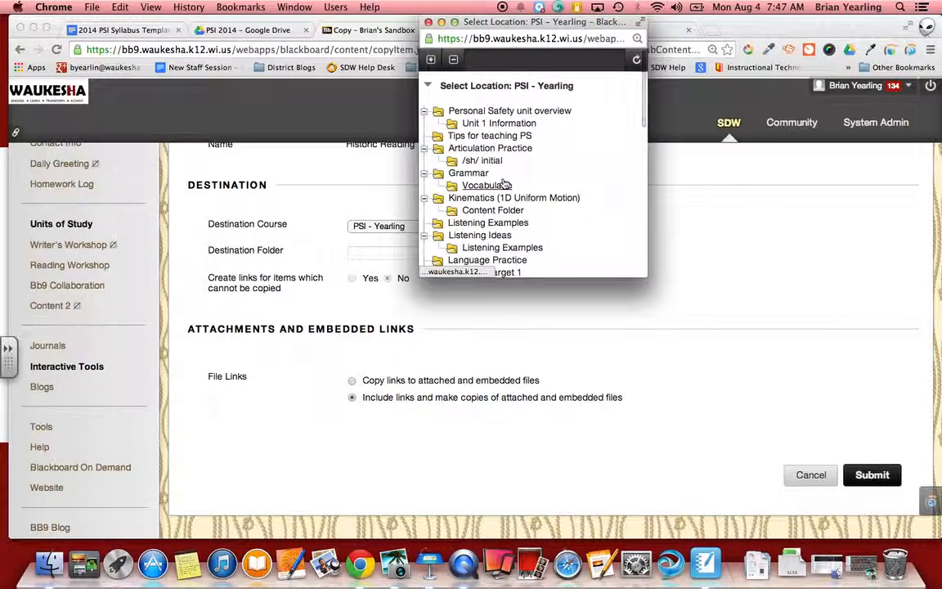
scroll(505, 184, down, 3)
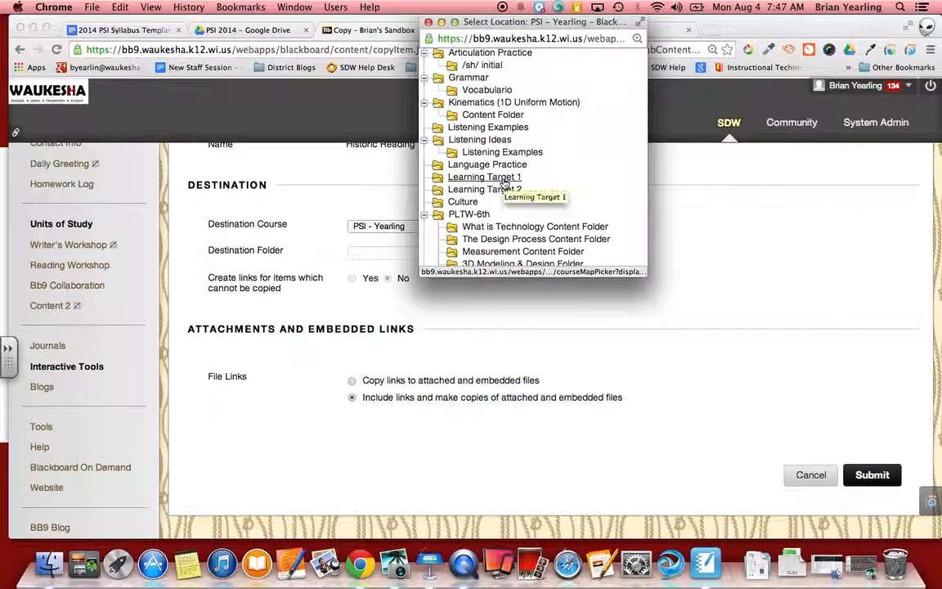
scroll(504, 183, up, 3)
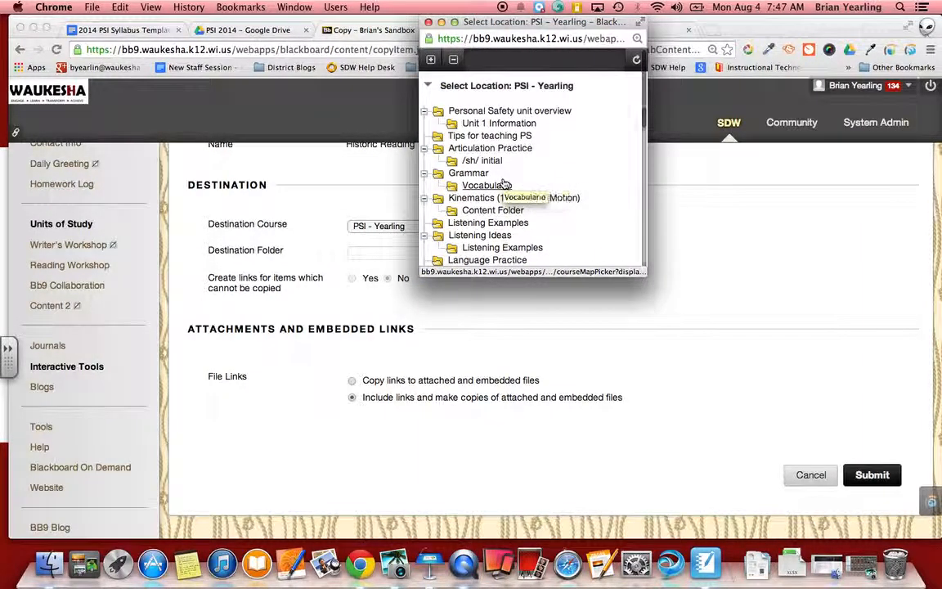
click(499, 123)
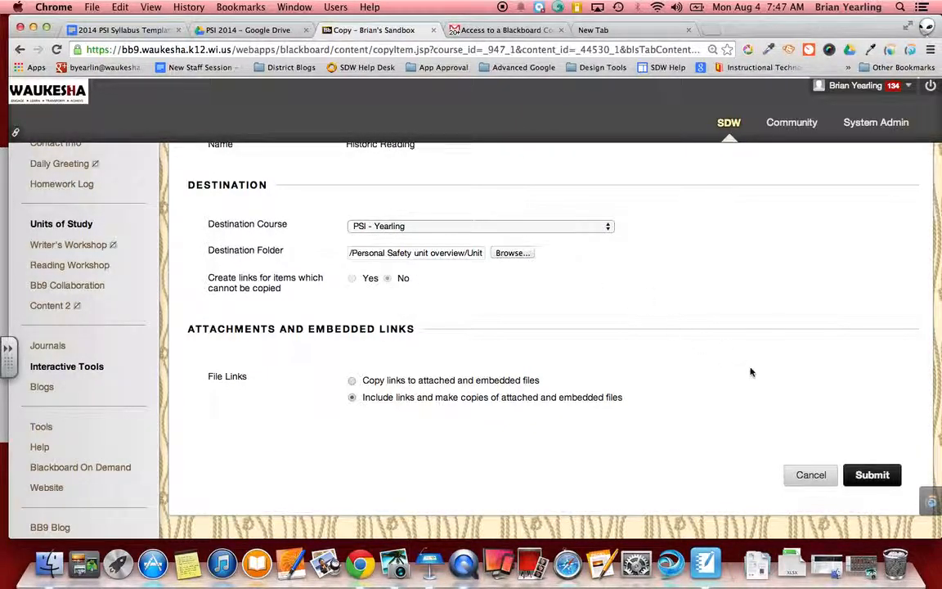
click(871, 475)
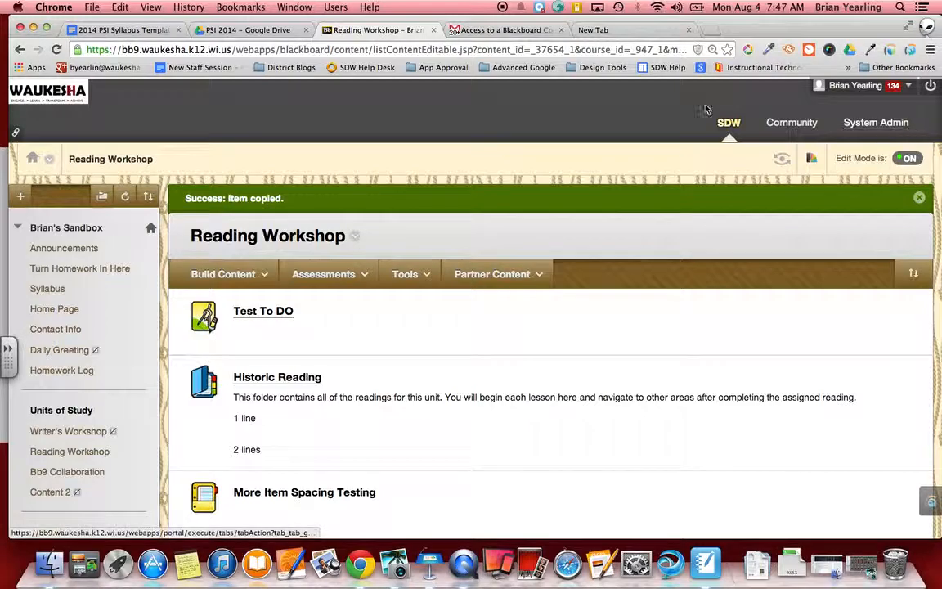
Step: Go to the SDW course list and open the PSI course that received the copy
click(727, 121)
scroll(638, 384, down, 8)
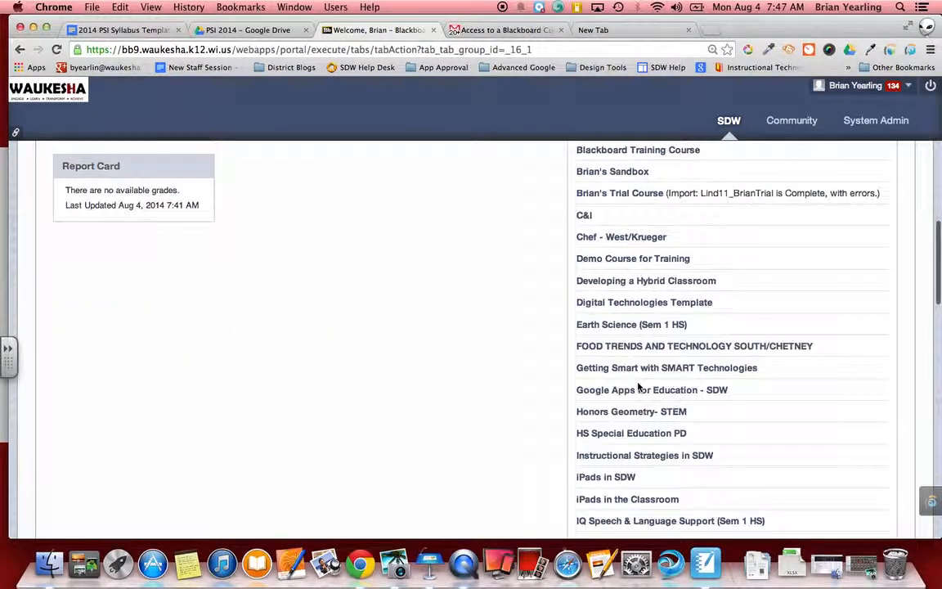
click(617, 381)
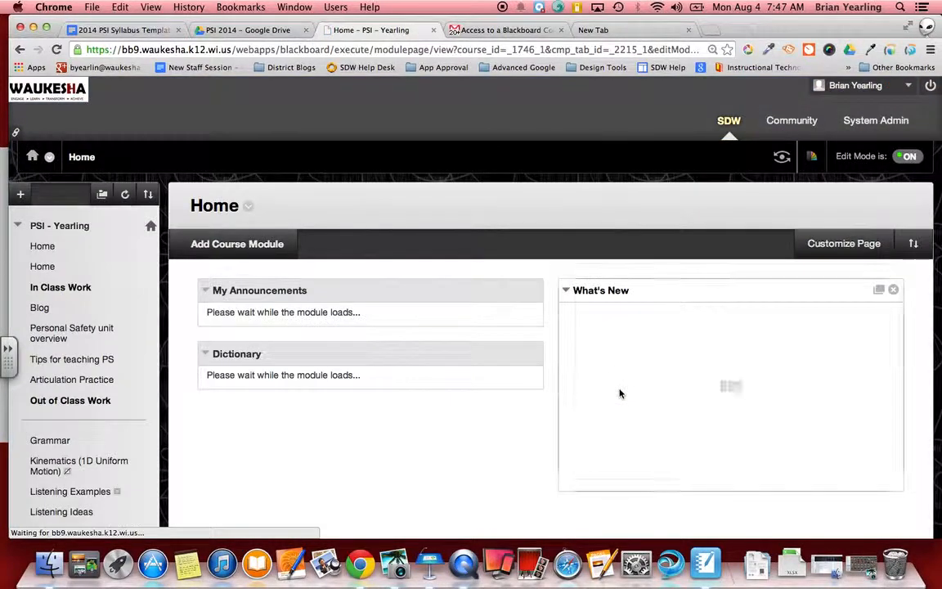
Step: Open the Unit 1 Information folder within Personal Safety unit overview to check for the copied Historic Reading folder
click(76, 332)
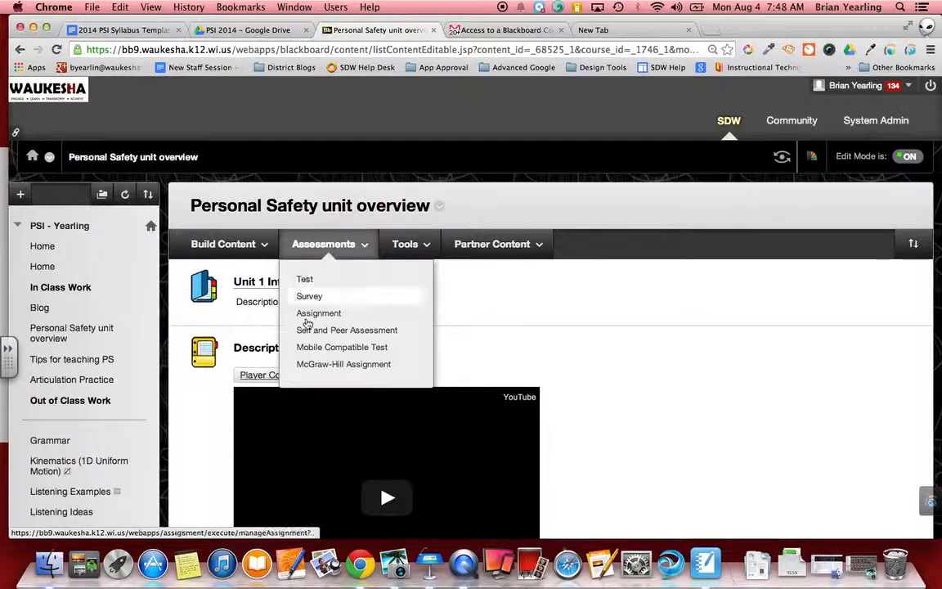
scroll(491, 458, down, 10)
scroll(562, 420, down, 10)
scroll(561, 420, up, 20)
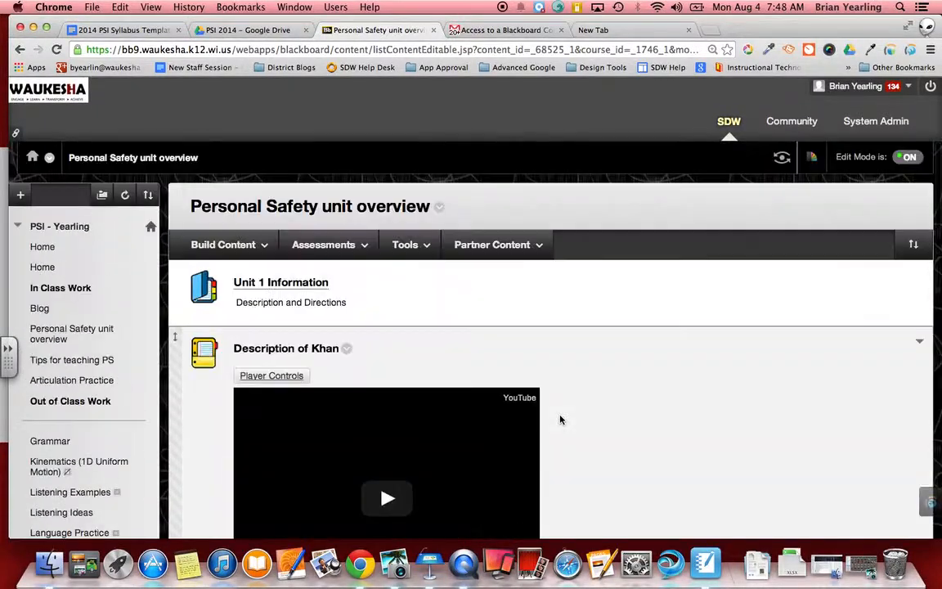
click(304, 283)
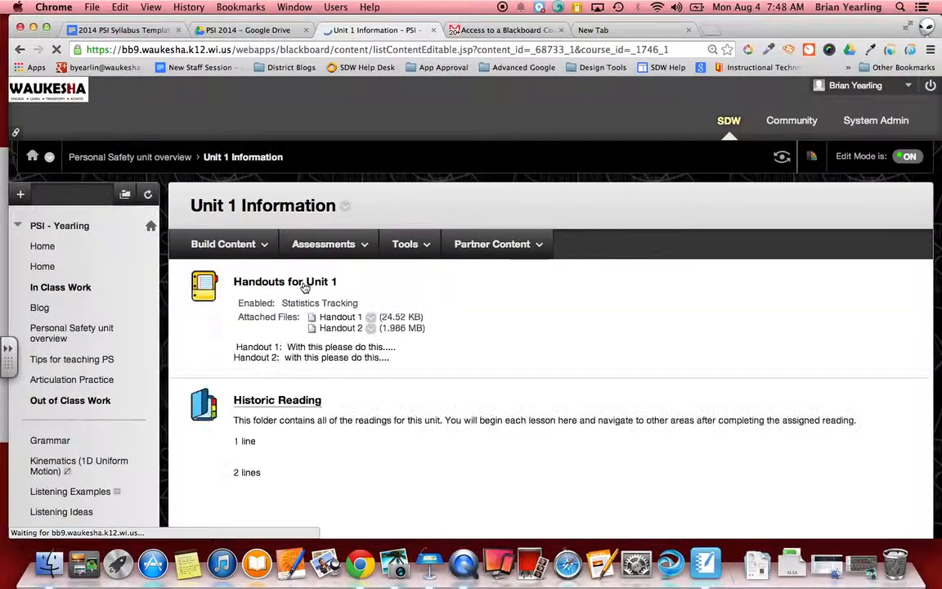